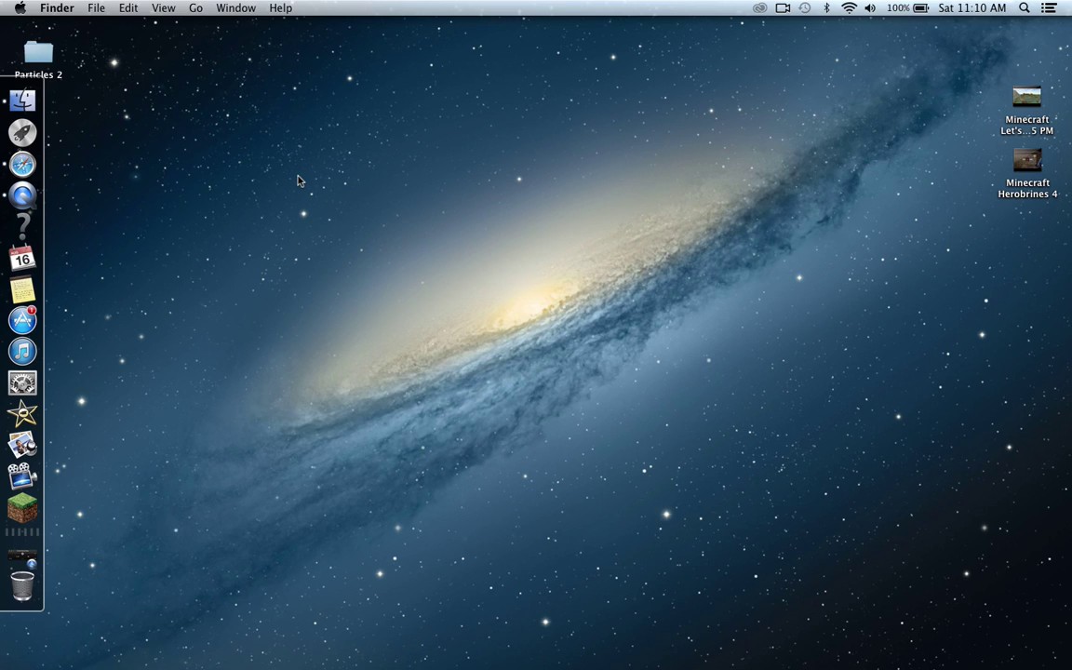
Drag across the empty Finder desktop twice before bringing up YouTube in Safari
drag(433, 170, 327, 365)
drag(619, 125, 453, 223)
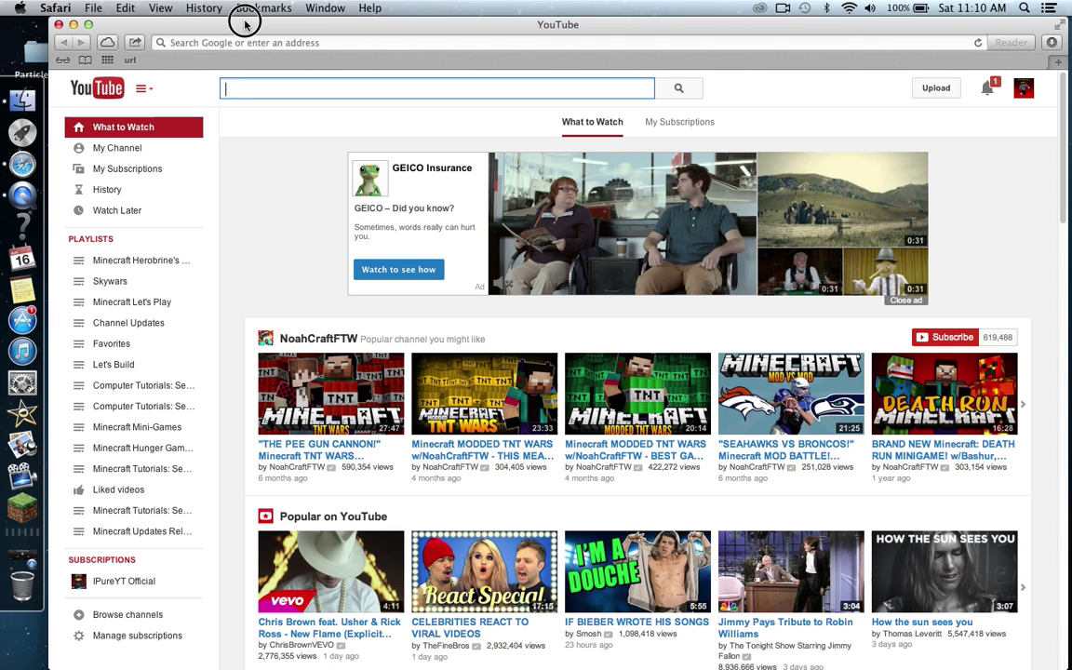
Go to the InfinityWar channel and browse its Videos tab grid of Minecraft uploads
click(1025, 89)
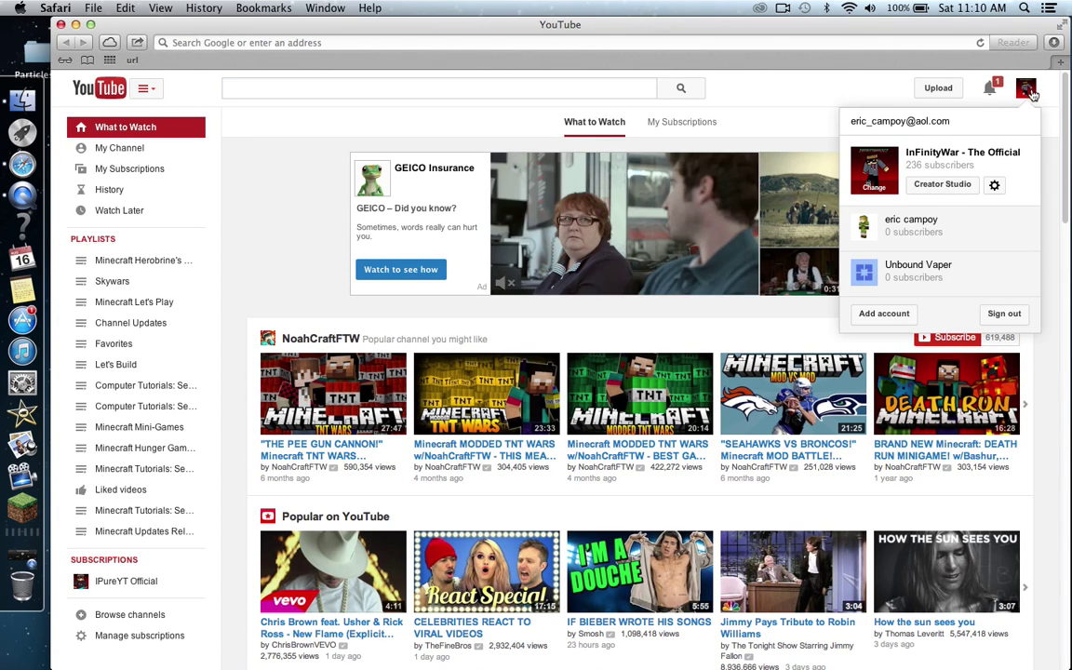
click(1023, 90)
click(116, 151)
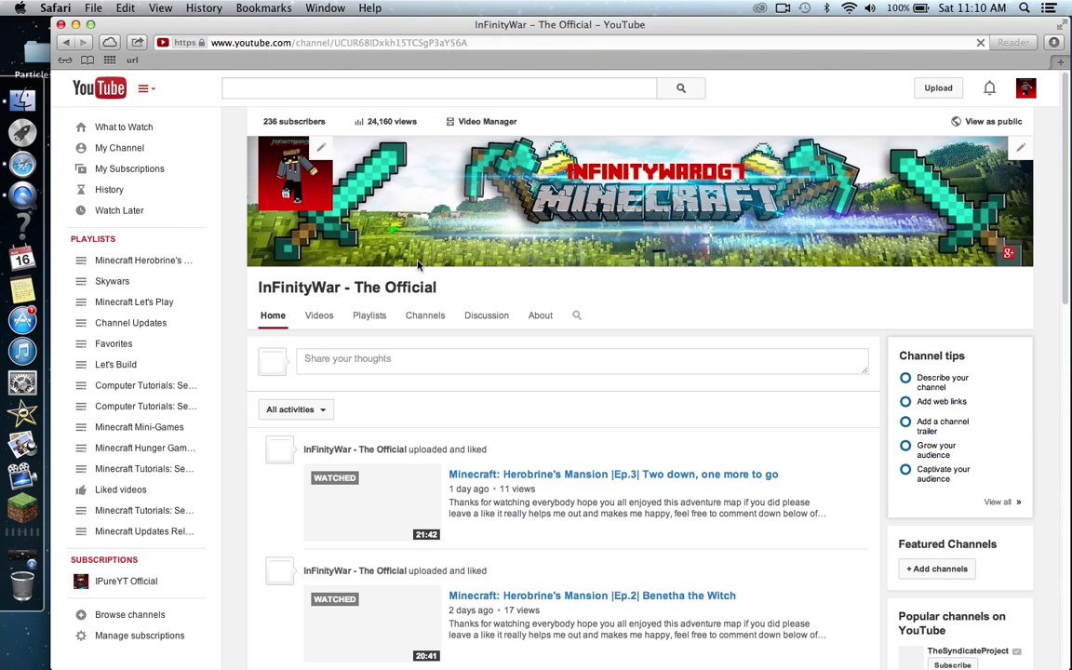
scroll(431, 370, down, 3)
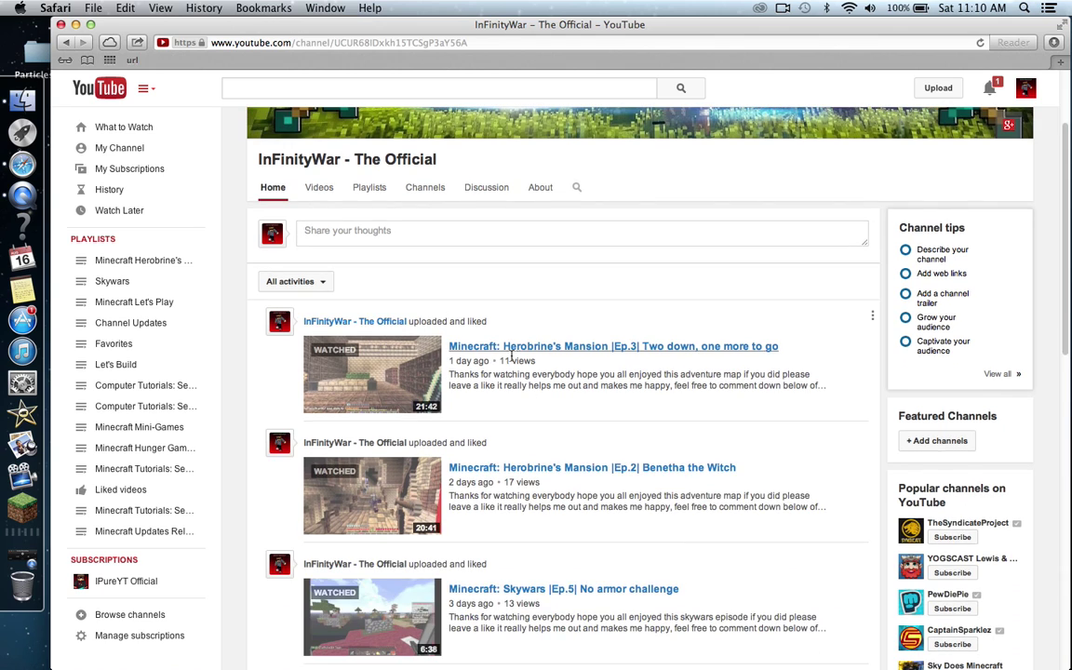
click(321, 187)
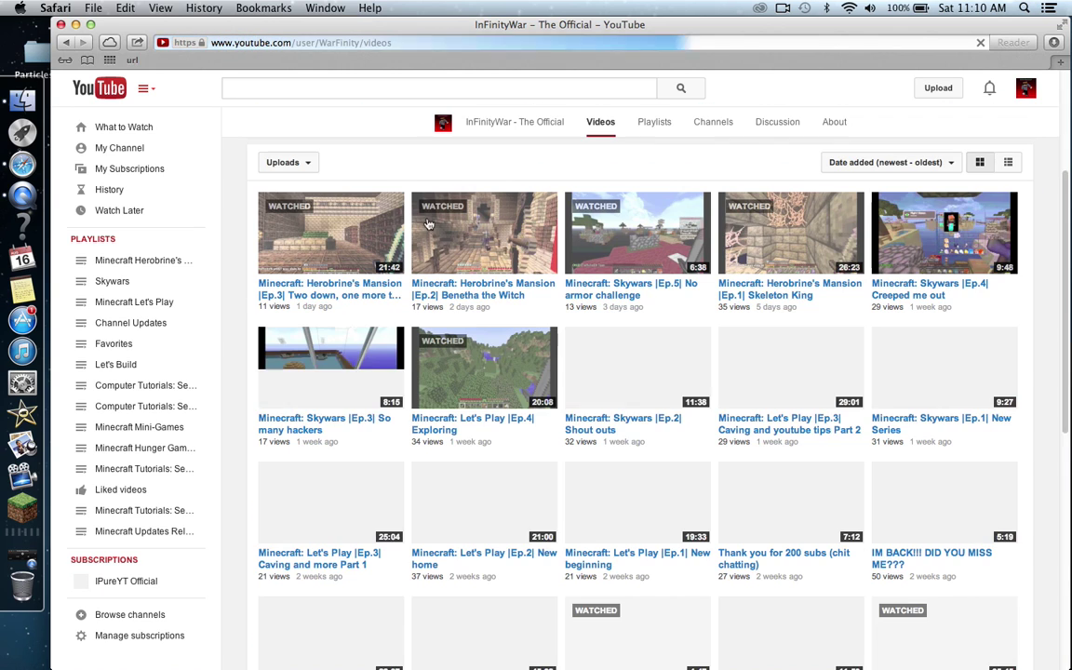
scroll(502, 256, down, 3)
scroll(502, 256, up, 5)
scroll(546, 201, up, 3)
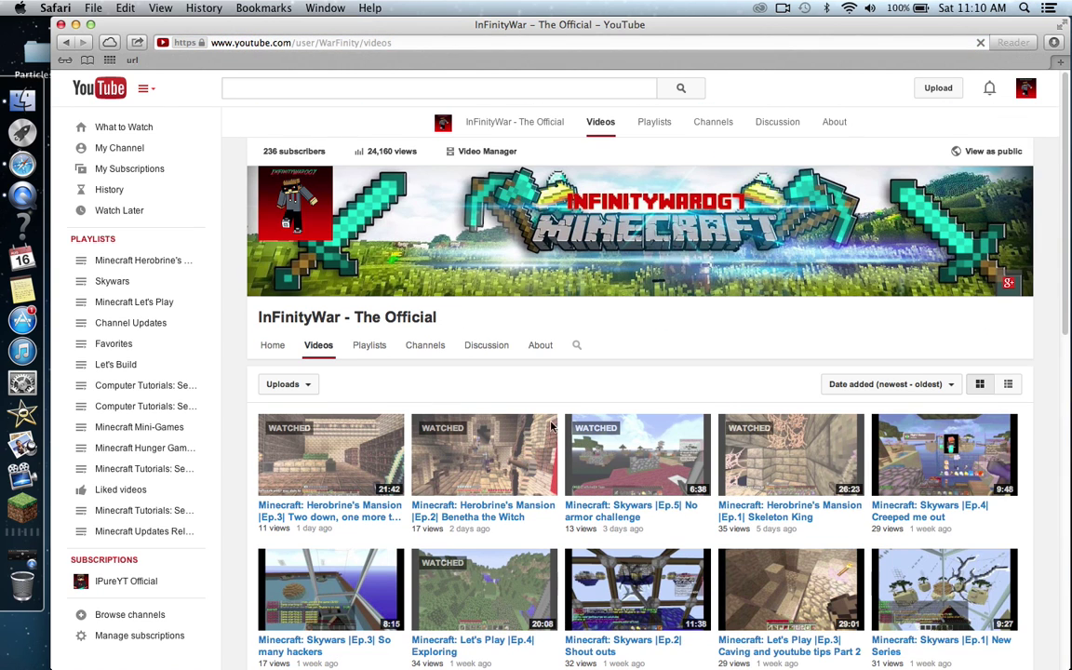
scroll(746, 568, down, 2)
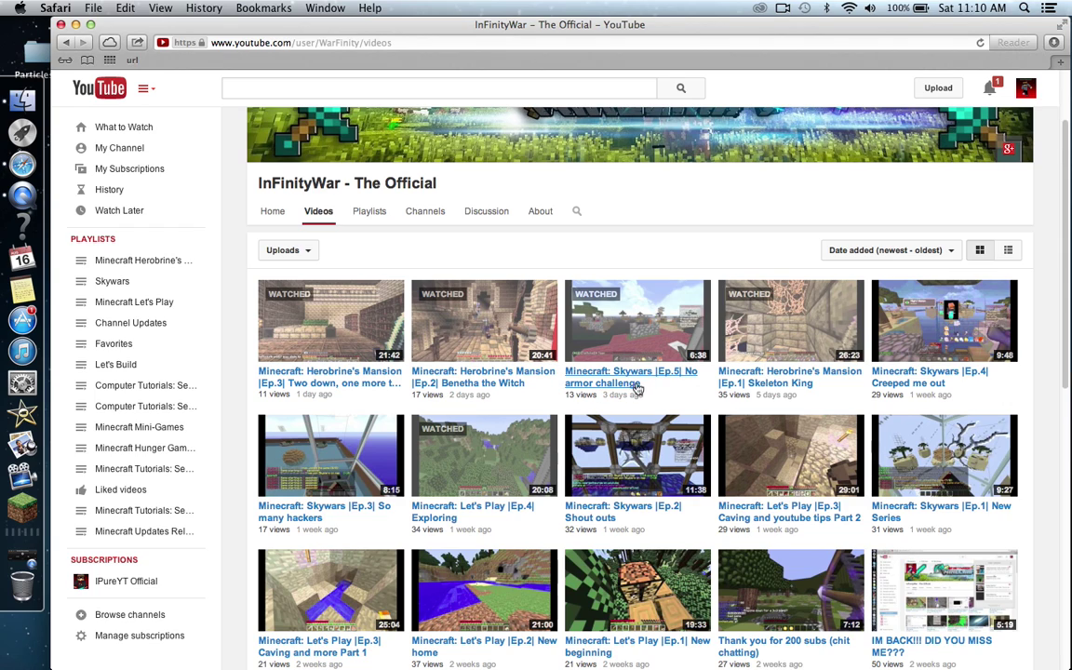
Open the Skywars Ep.4 'Creeped me out' video, pause it, and make its description editable
click(924, 375)
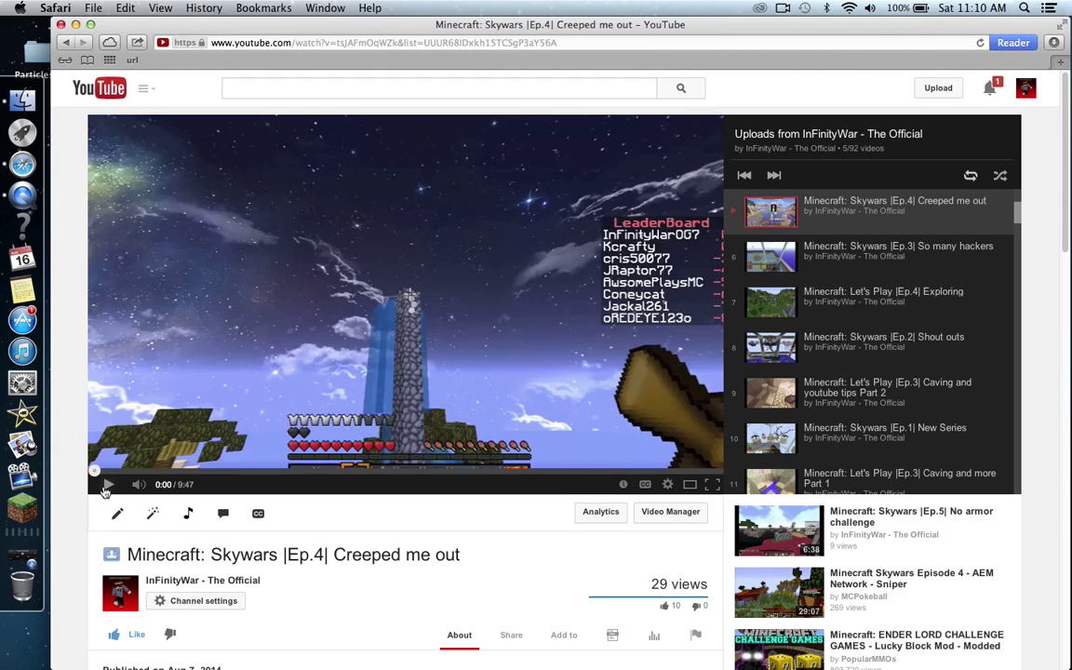
click(108, 484)
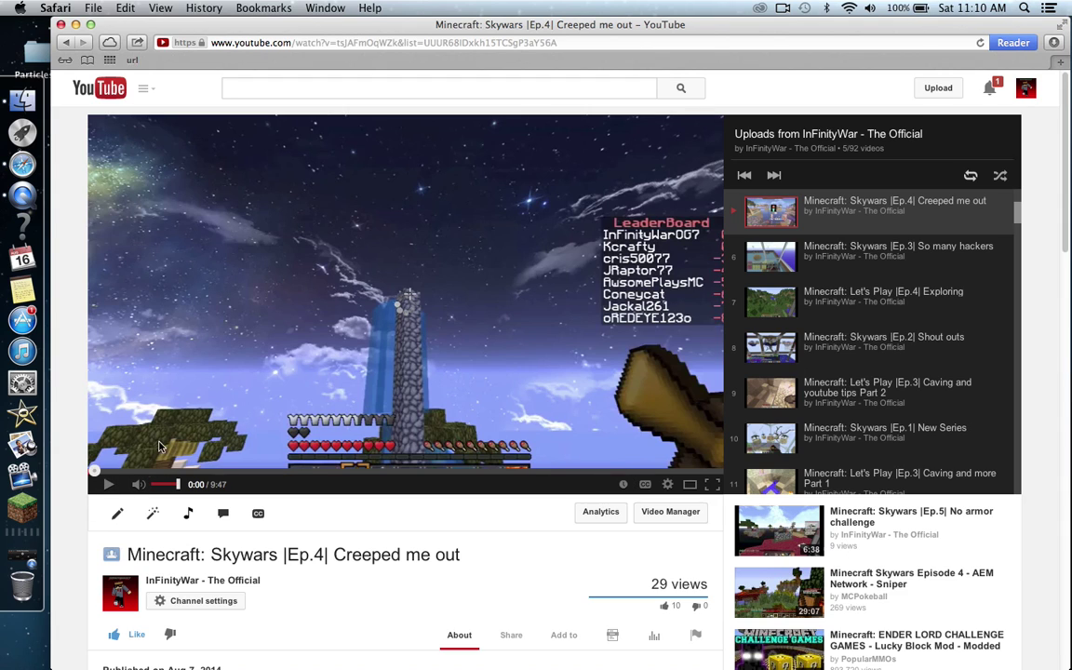
scroll(389, 279, down, 3)
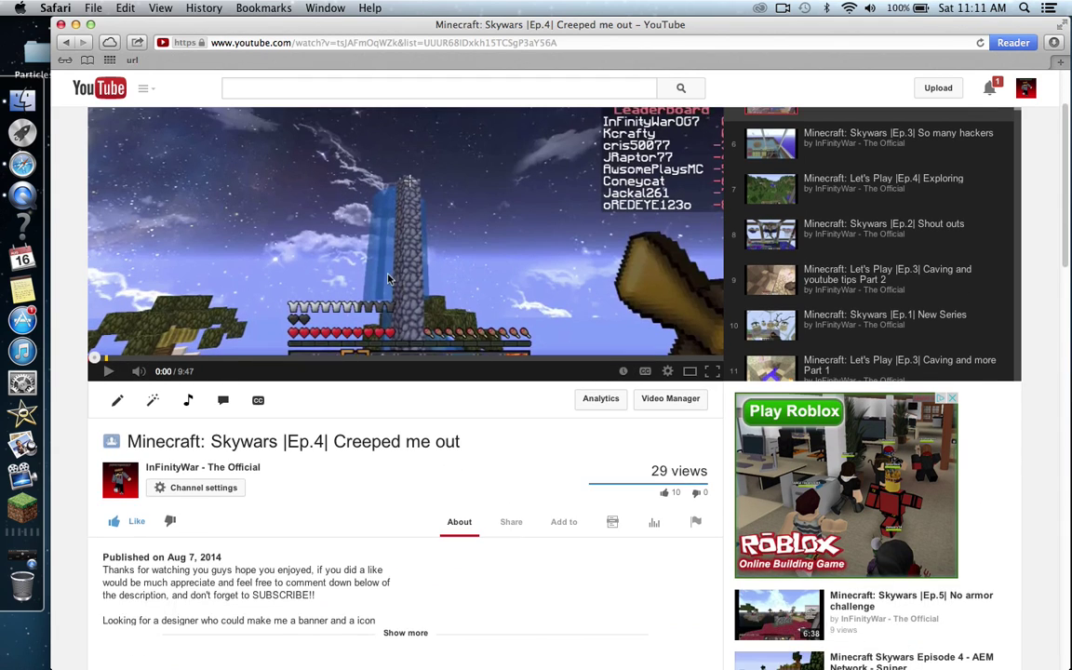
scroll(389, 279, down, 3)
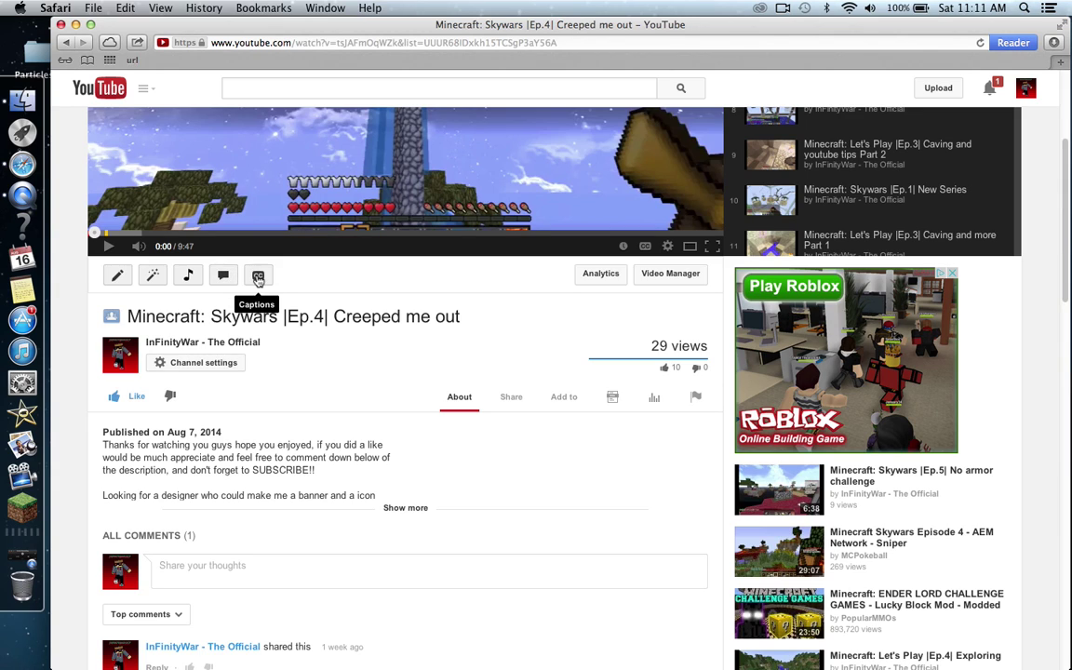
scroll(304, 305, down, 3)
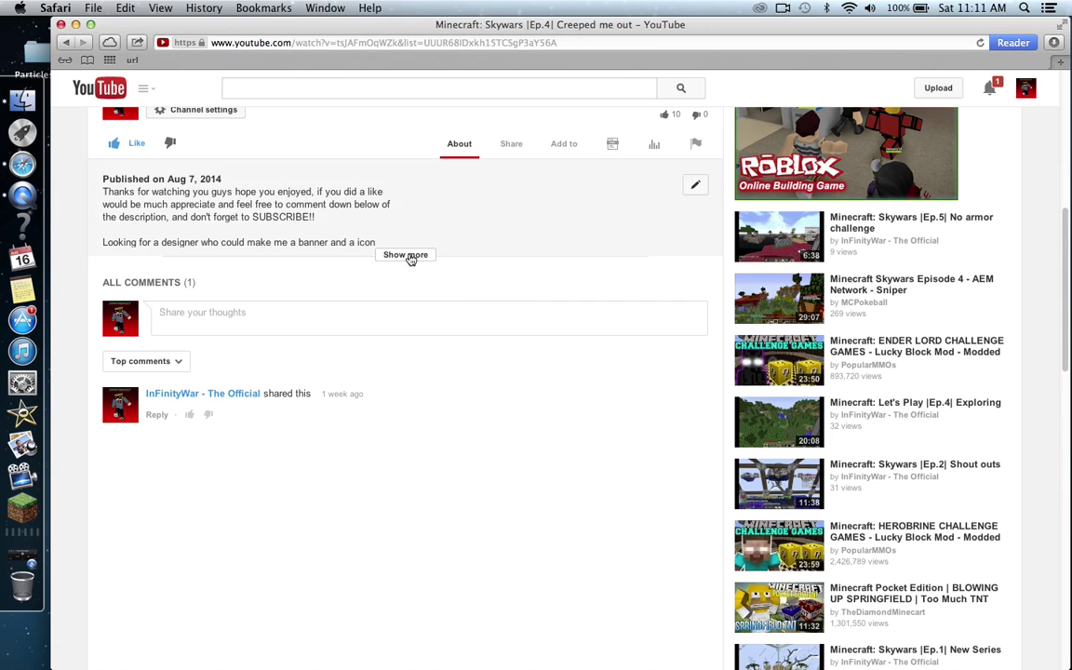
click(409, 257)
Deselect the description text and return to the top of the paused Ep.4 page
scroll(381, 270, up, 2)
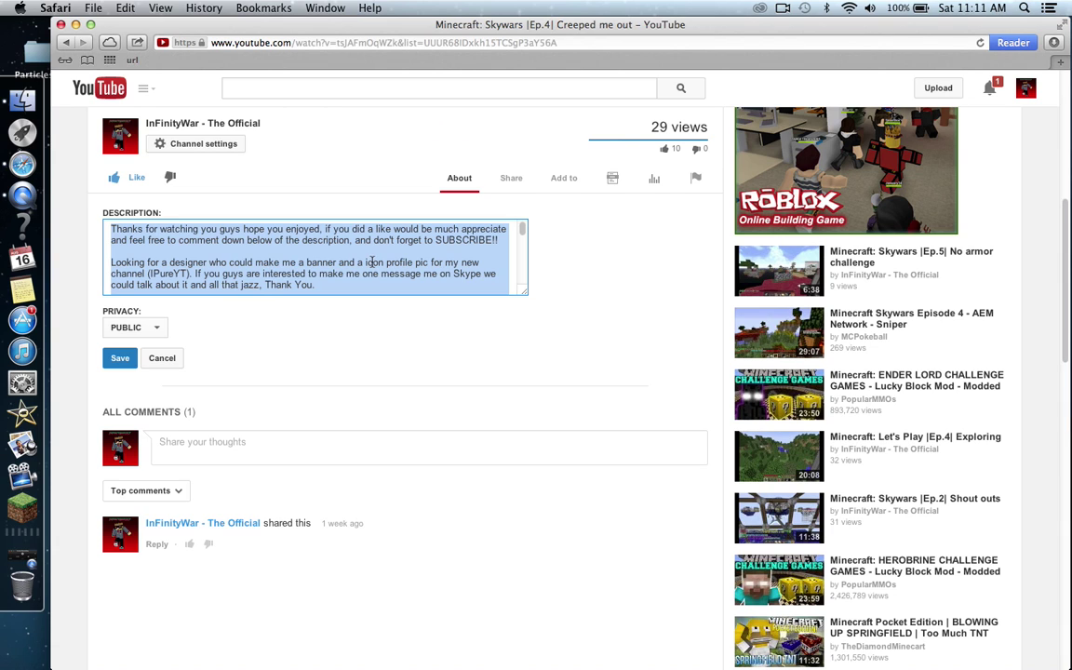
click(319, 288)
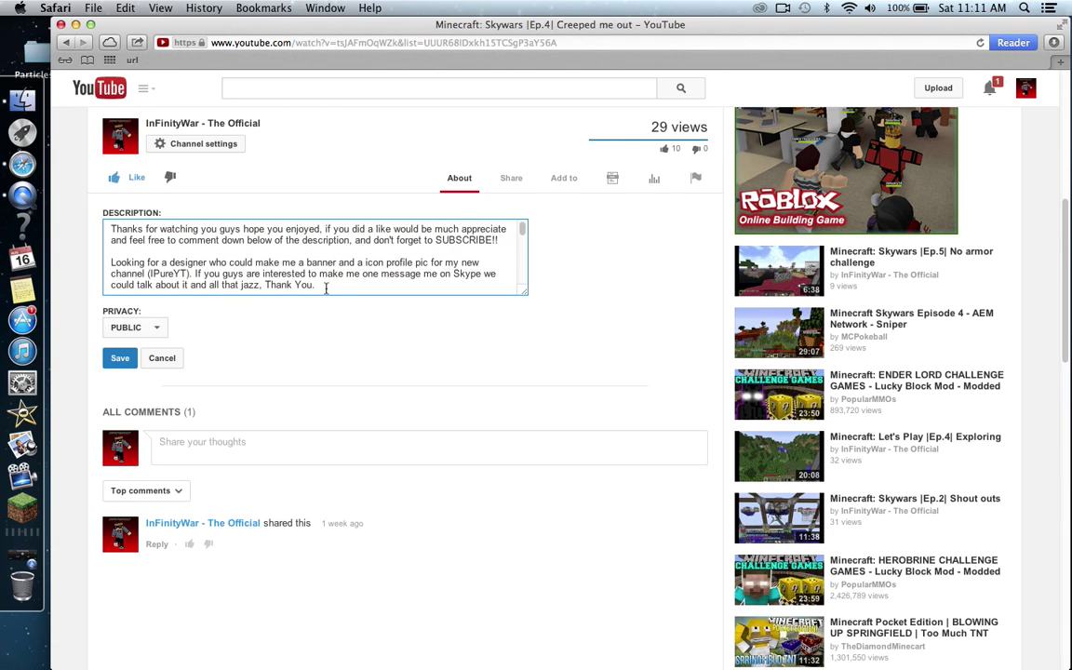
scroll(342, 280, up, 5)
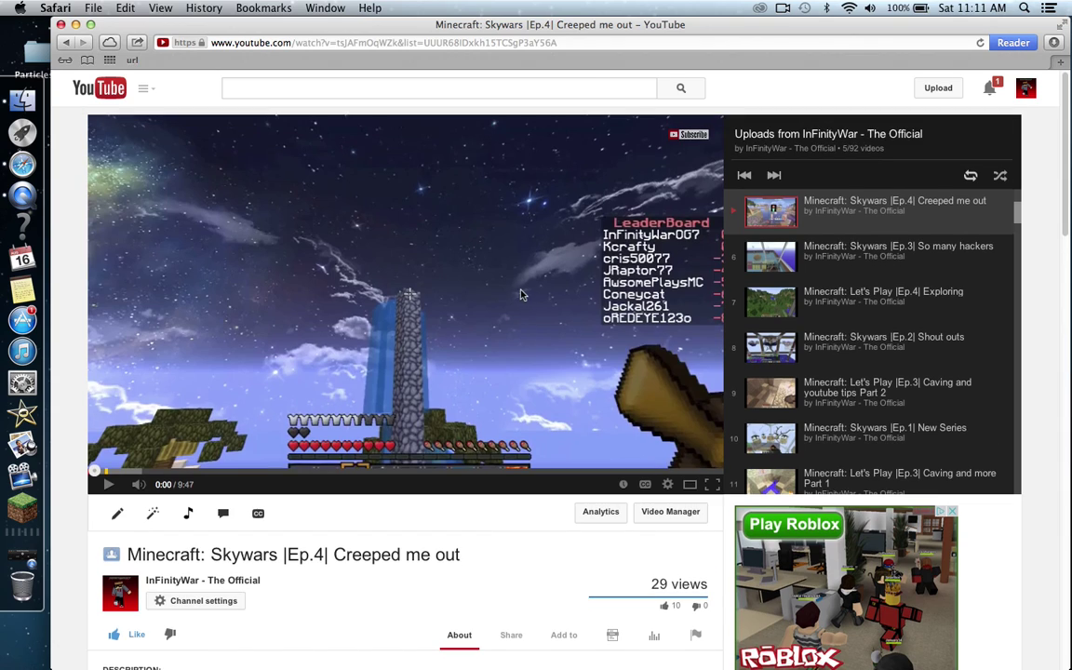
click(673, 514)
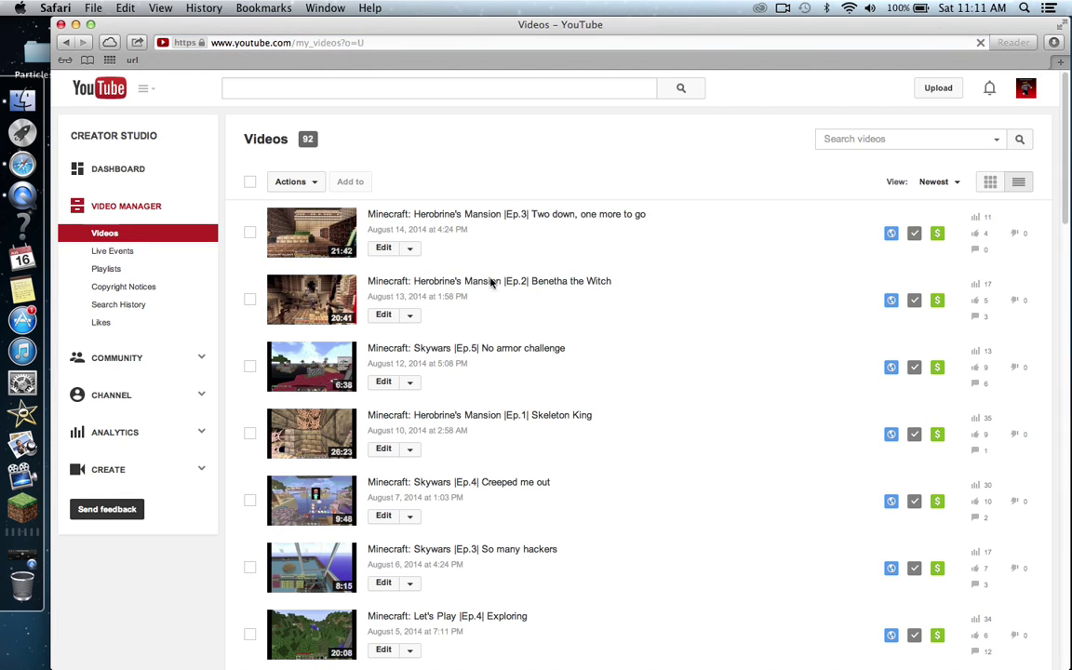
scroll(347, 321, down, 2)
scroll(352, 318, up, 2)
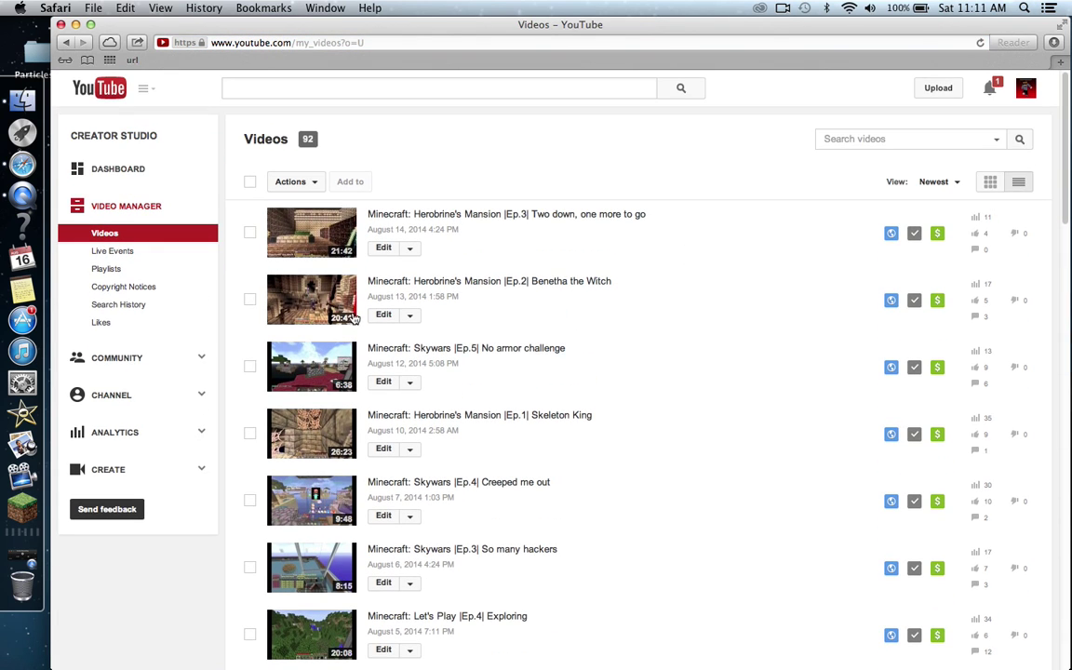
scroll(438, 354, down, 3)
scroll(482, 495, down, 8)
scroll(473, 478, up, 12)
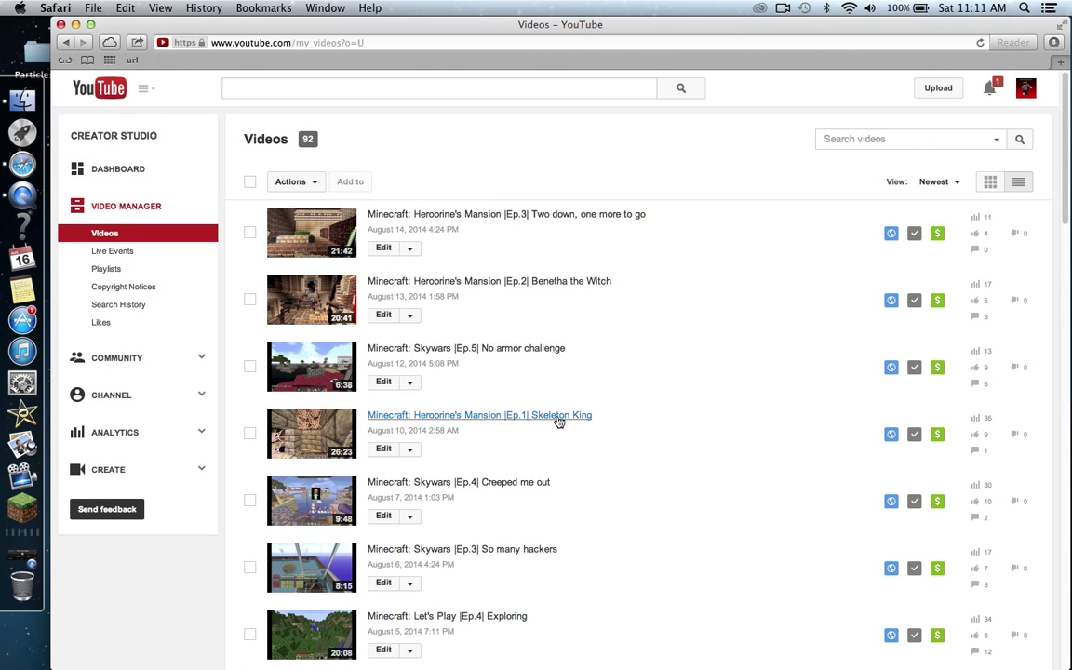
click(387, 519)
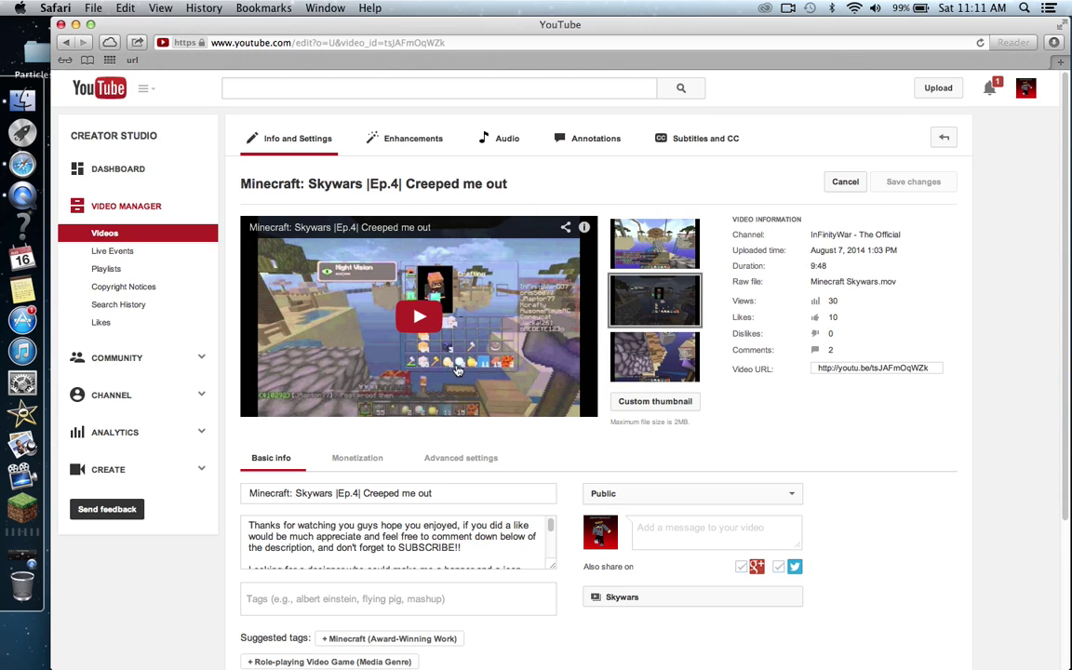
mouse_move(654, 243)
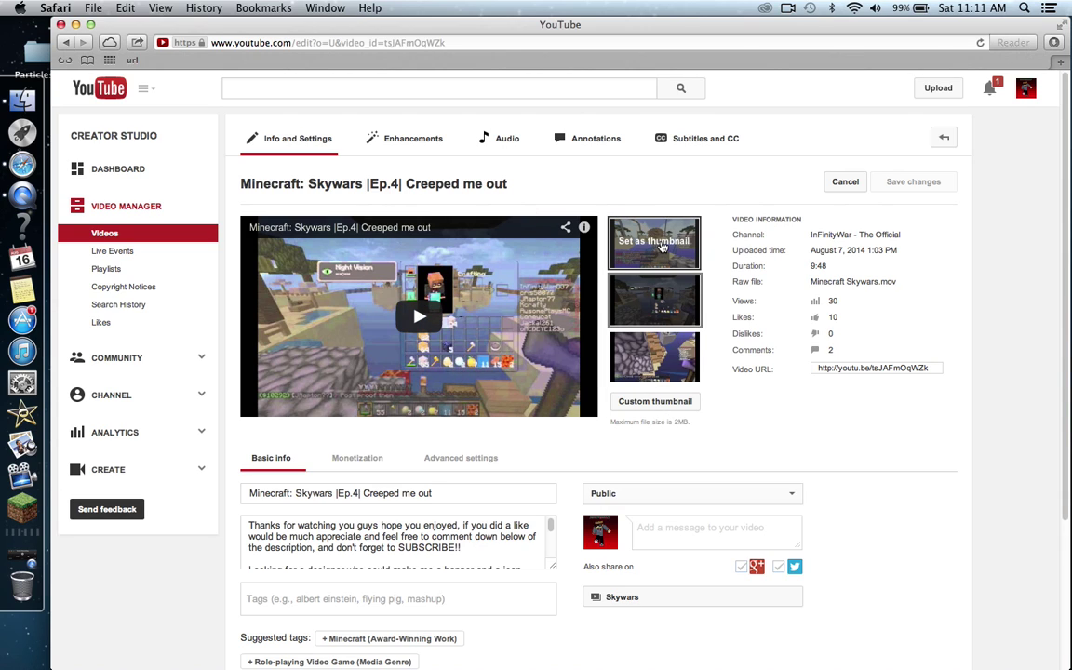
Save the first suggested frame as Ep.4's thumbnail, then start a custom thumbnail upload
click(662, 246)
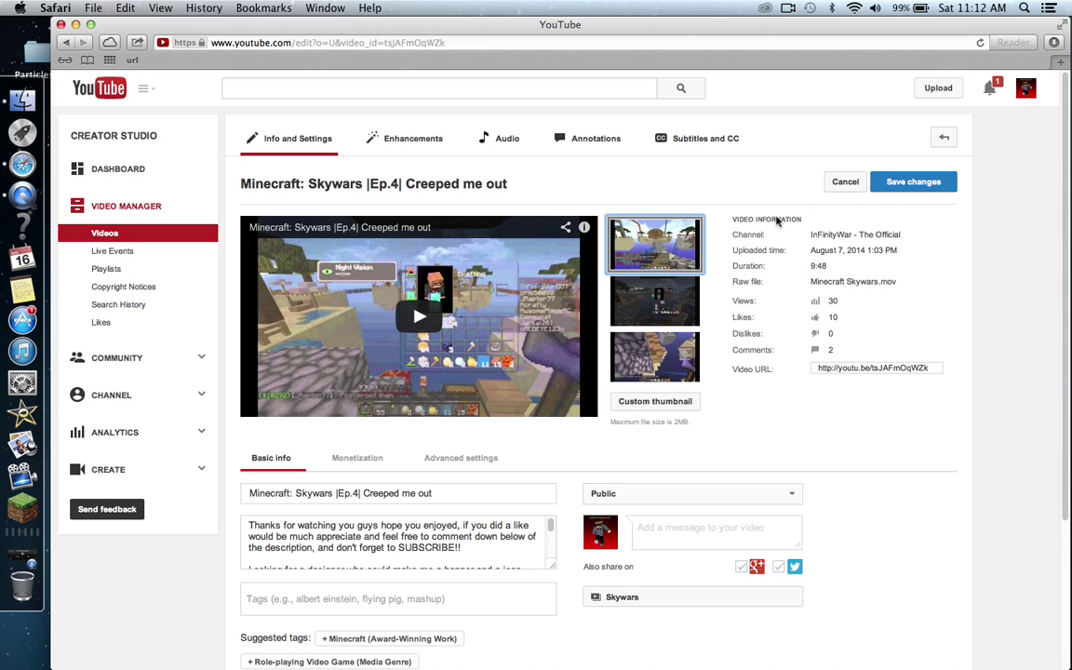
click(895, 183)
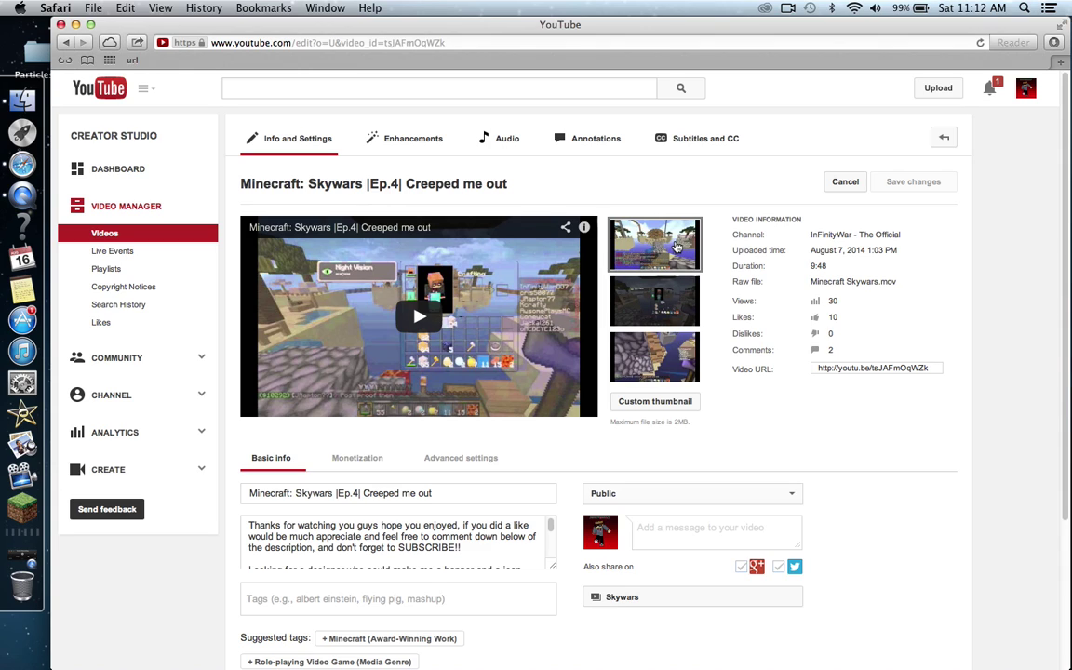
click(664, 251)
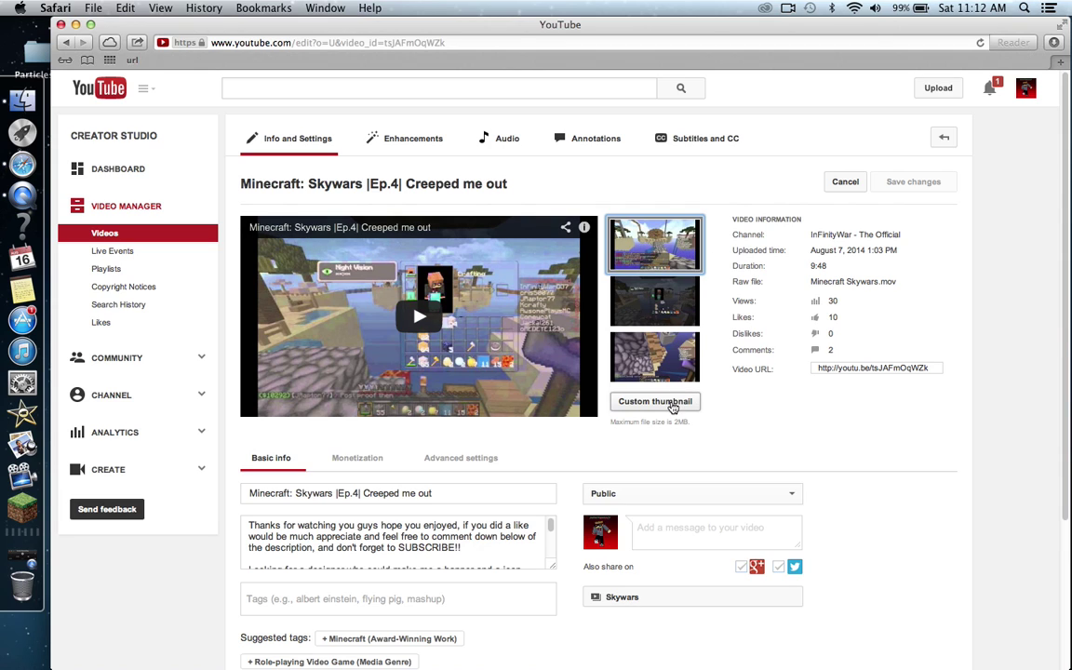
click(674, 406)
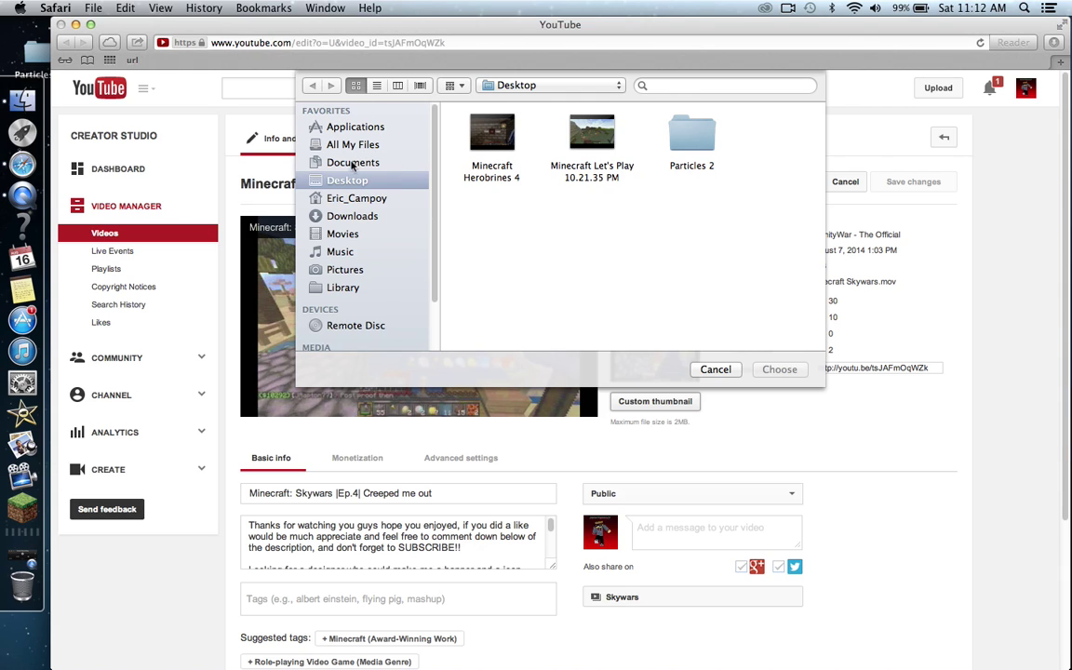
drag(474, 205, 746, 333)
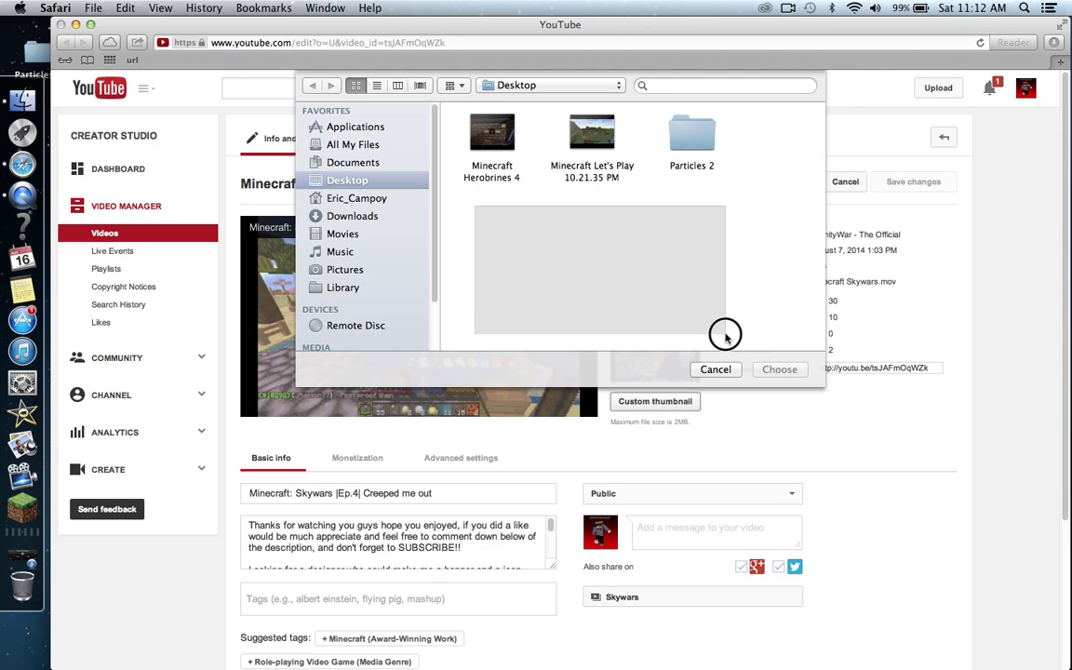
drag(746, 333, 712, 333)
click(715, 370)
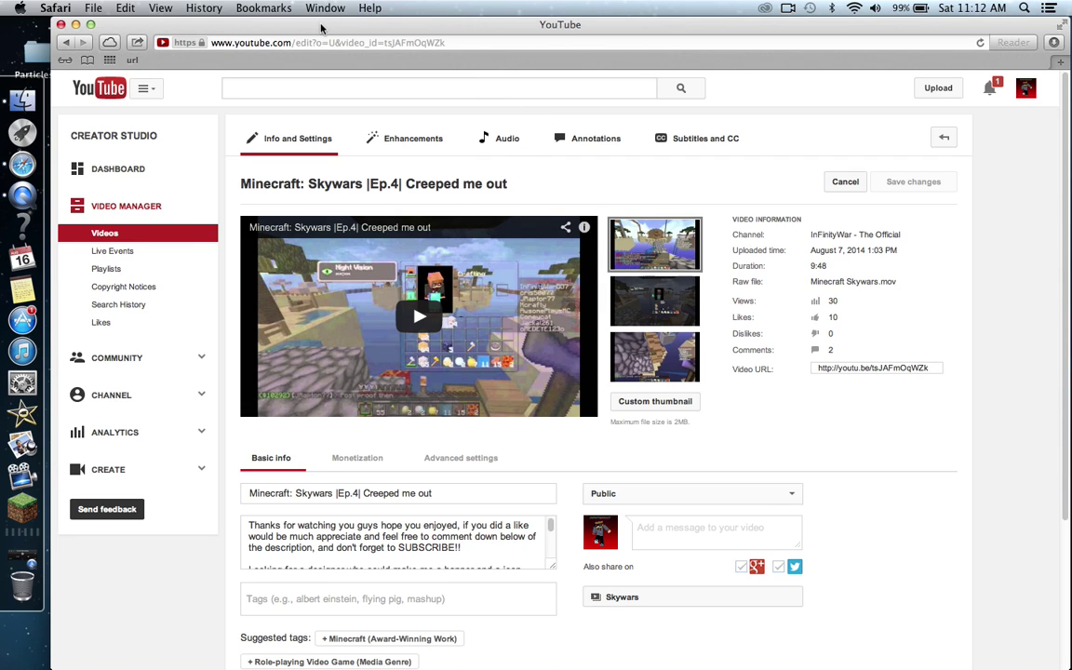
drag(321, 23, 314, 21)
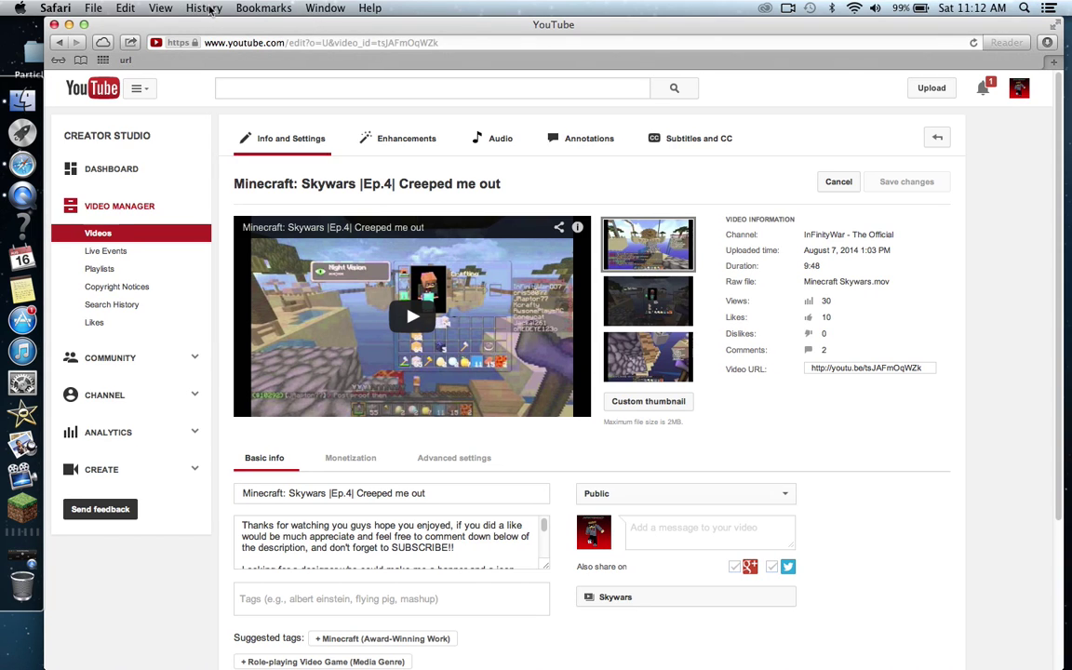
Glance at the recently visited pages list, then cancel a second custom thumbnail file picker
click(212, 10)
click(212, 9)
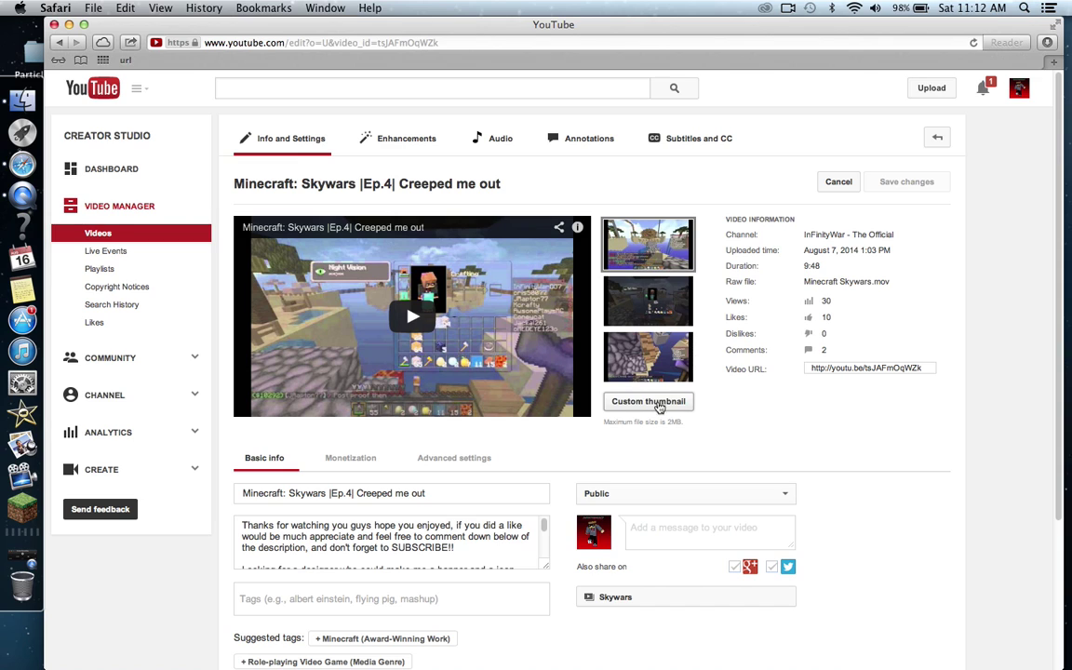
click(678, 408)
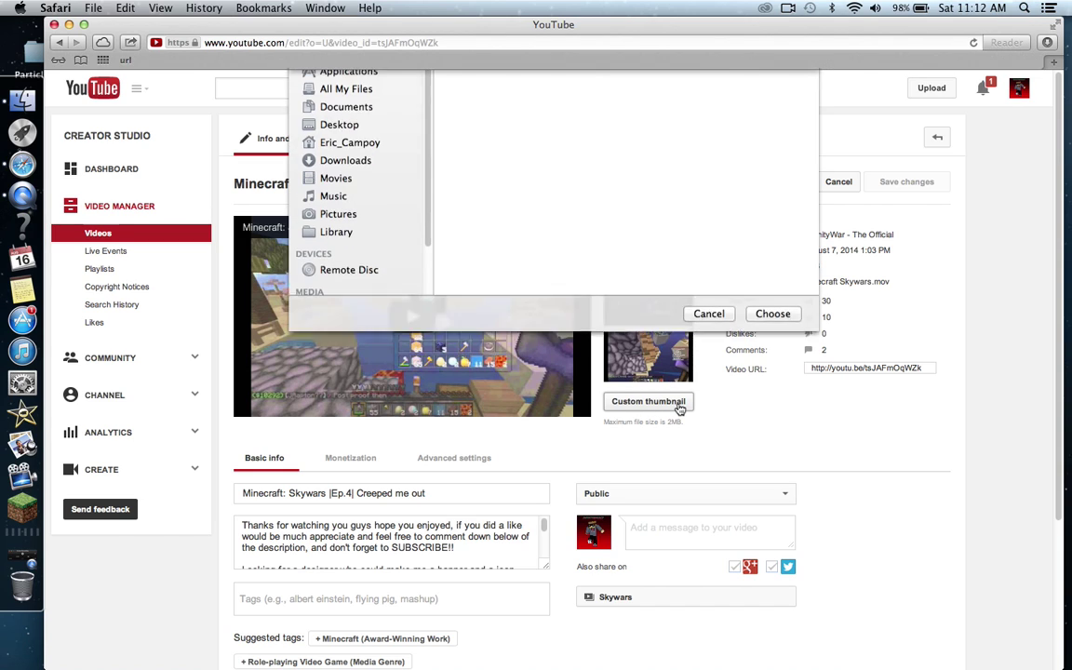
click(719, 370)
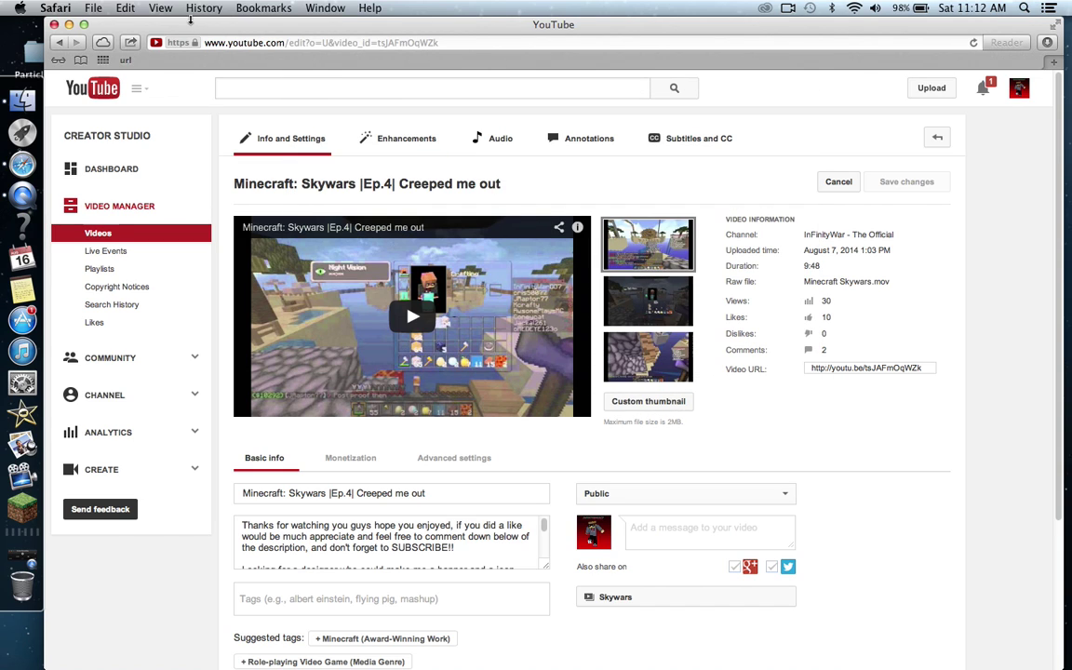
Clear Safari's browsing history via History > Clear History, confirming with Return
click(204, 9)
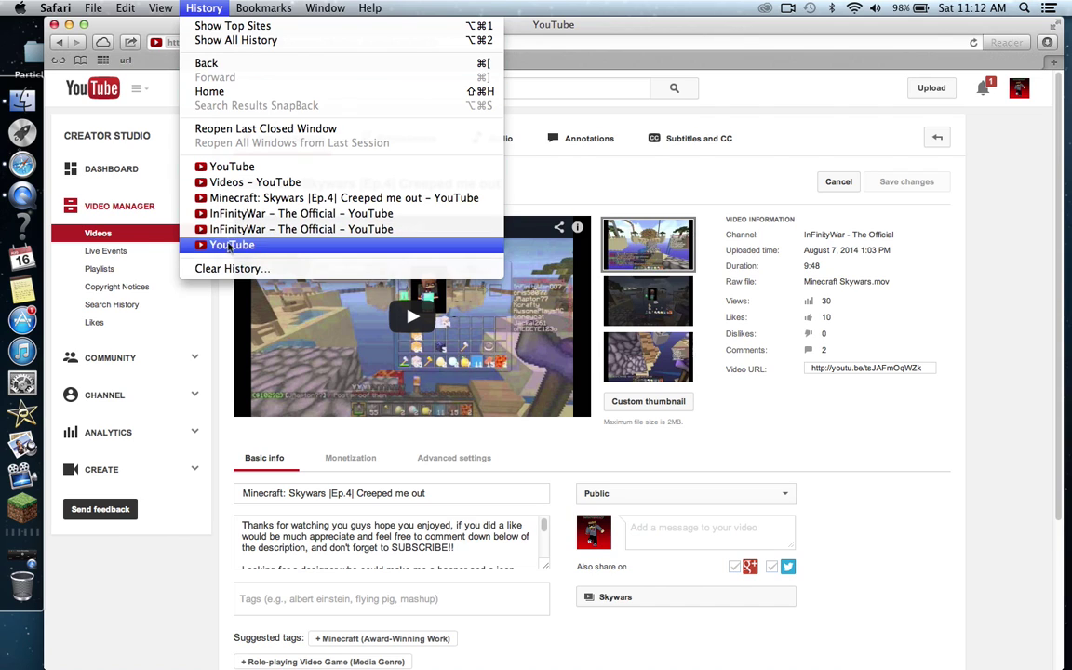
click(232, 268)
key(Return)
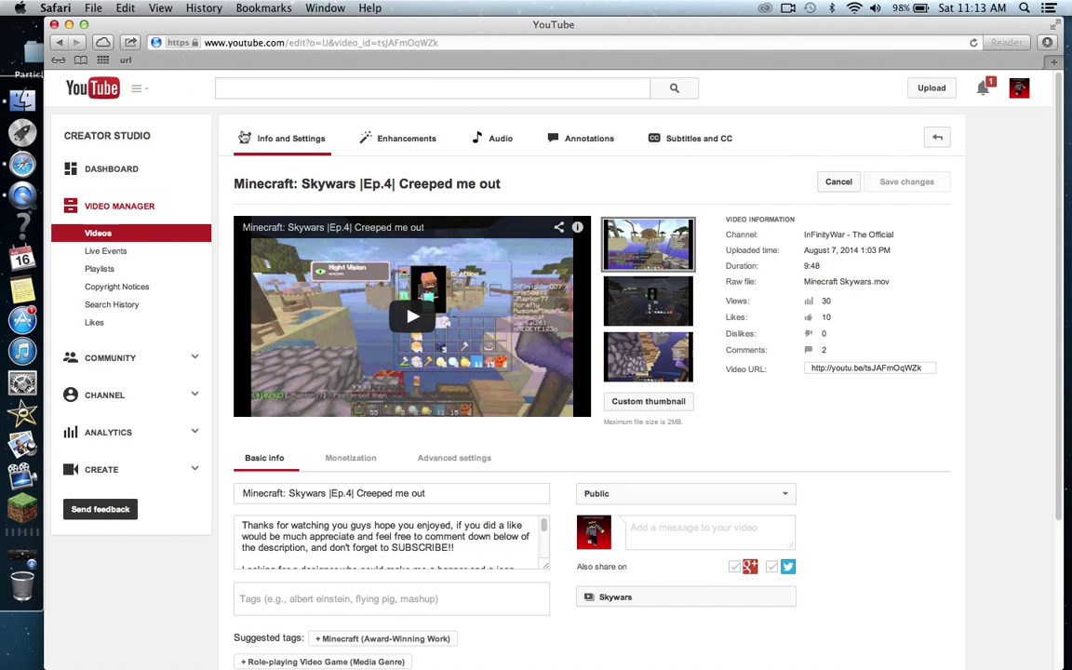
Close the Safari window and drag across the revealed Finder desktop
click(54, 25)
drag(222, 138, 574, 275)
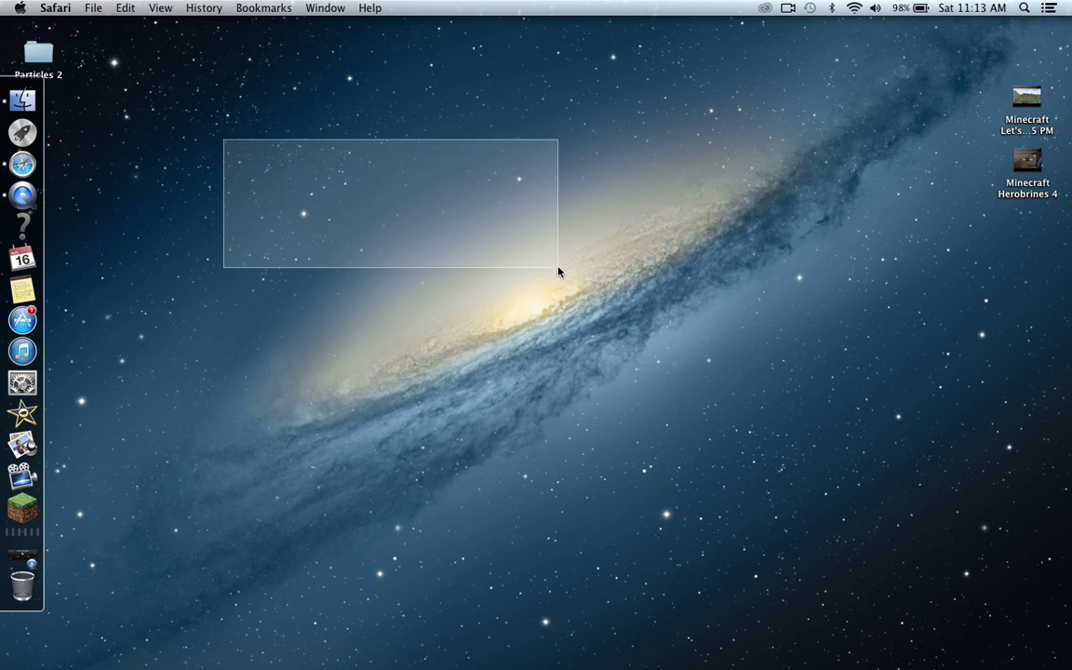